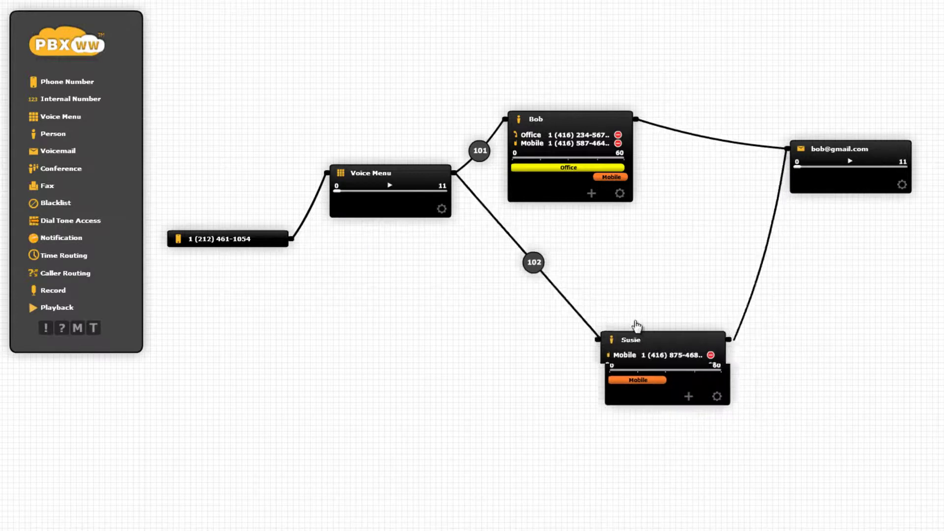
- Move the Voice Menu block lower on the diagram so its connecting lines follow
drag(427, 183, 423, 232)
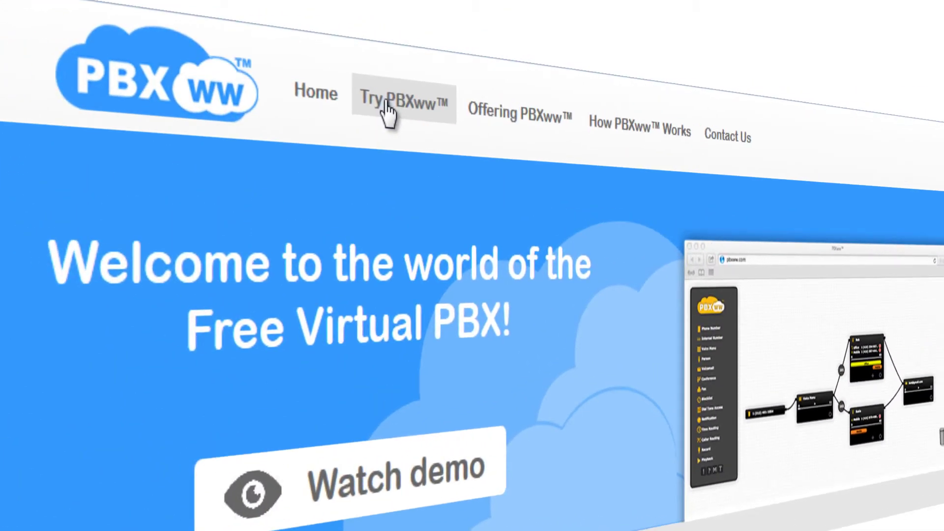
- Launch the free virtual PBX builder from 'Try PBXww' to get an empty canvas
click(389, 106)
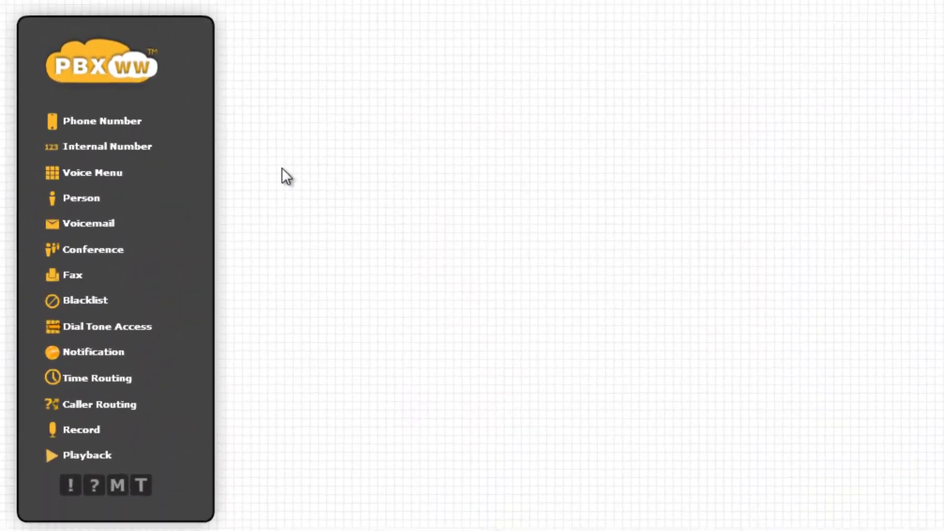
- Place a Phone Number block on the canvas and assign it the first listed number
drag(130, 134, 406, 238)
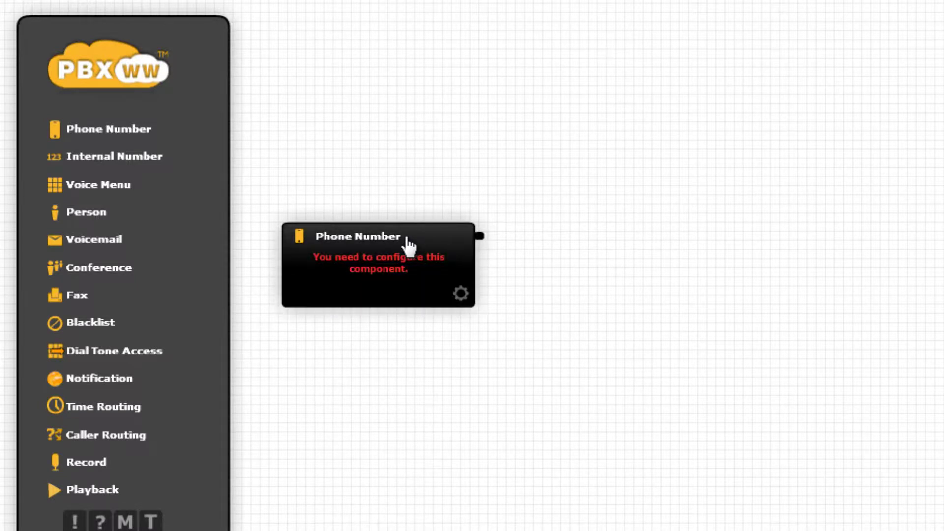
click(396, 255)
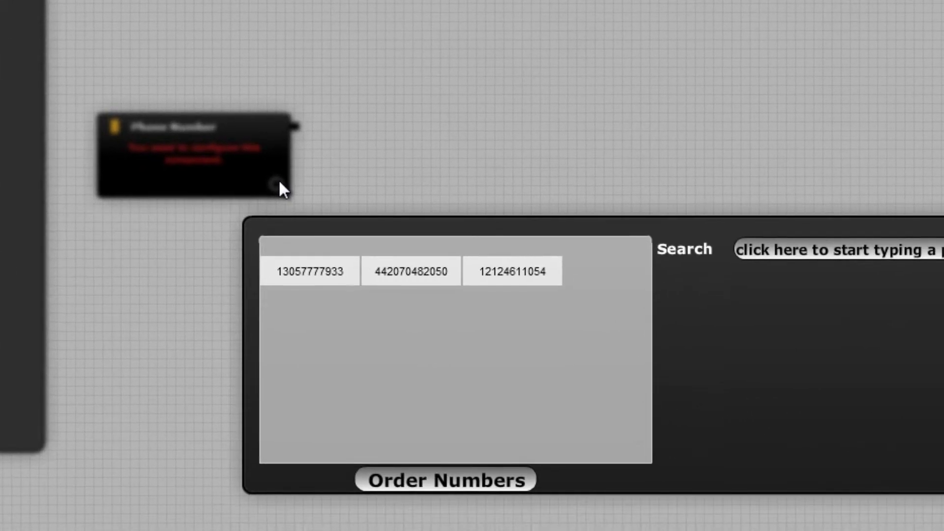
click(317, 272)
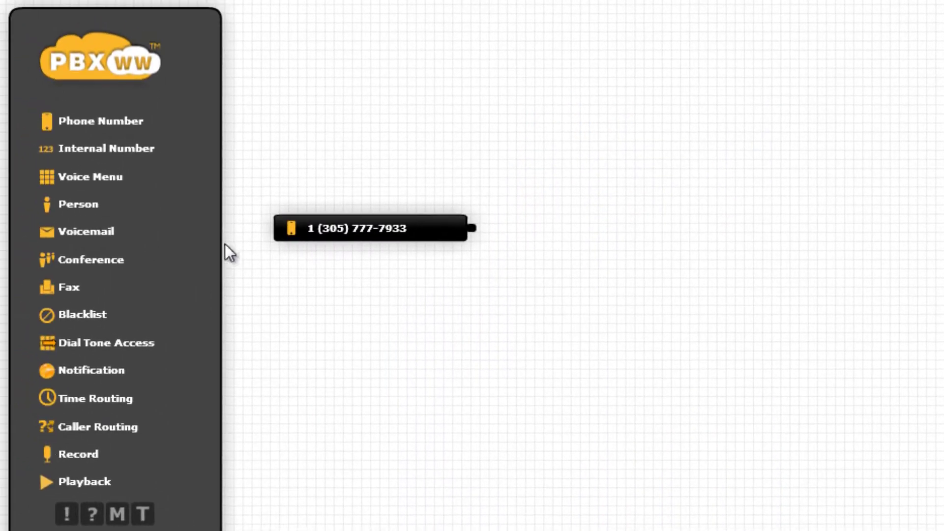
- Add a Person block beside the phone number with the person's name and a mobile number labelled Mobile
drag(78, 204, 669, 252)
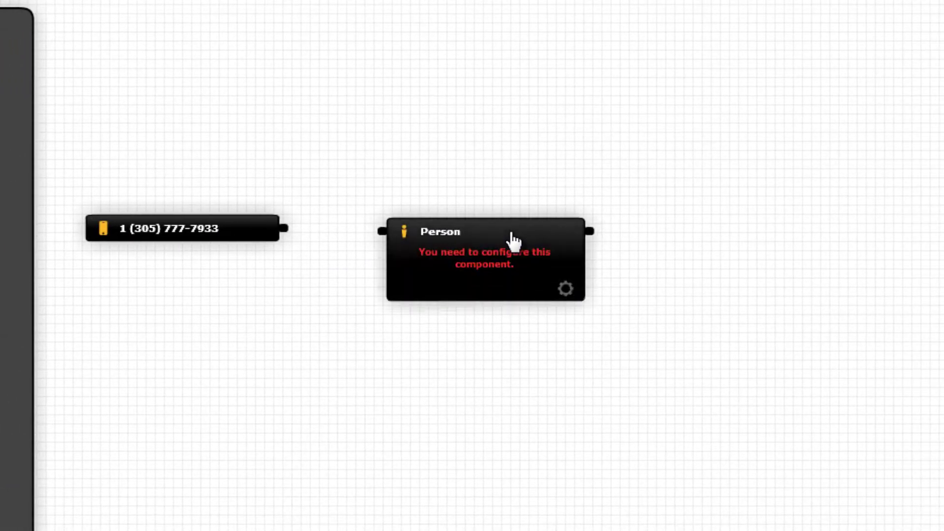
click(567, 289)
text(Bob)
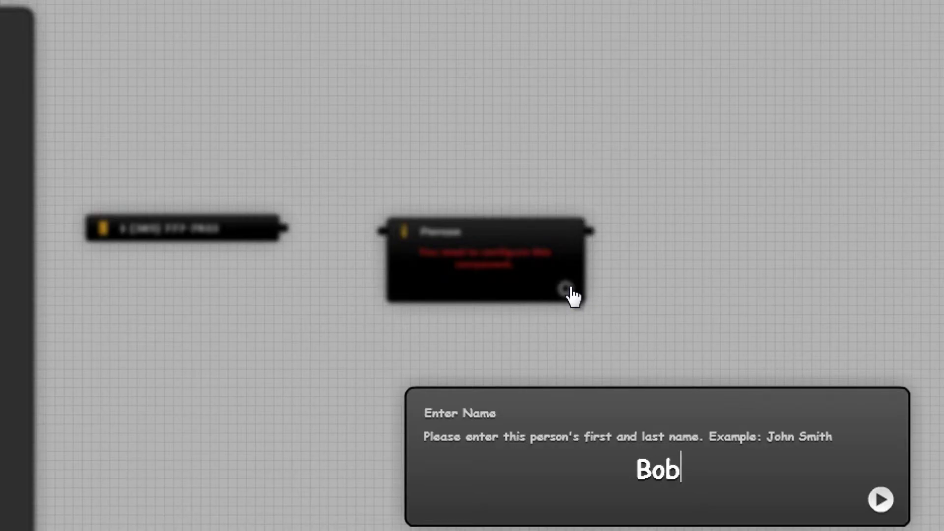
key(Return)
click(504, 466)
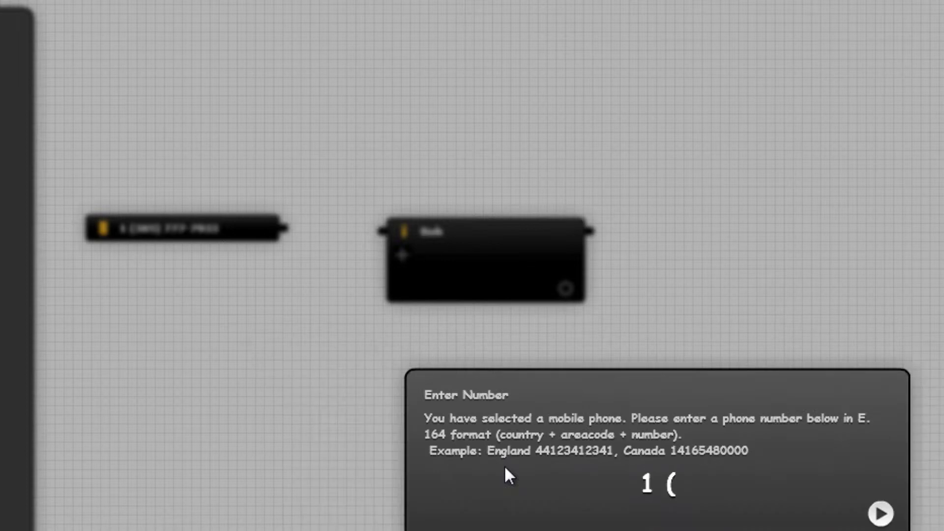
key(Return)
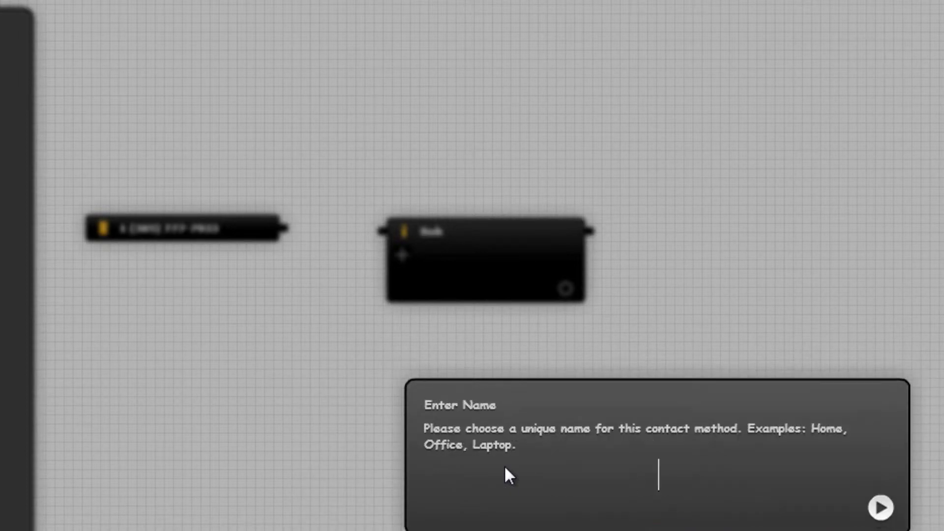
text(Mobile)
key(Return)
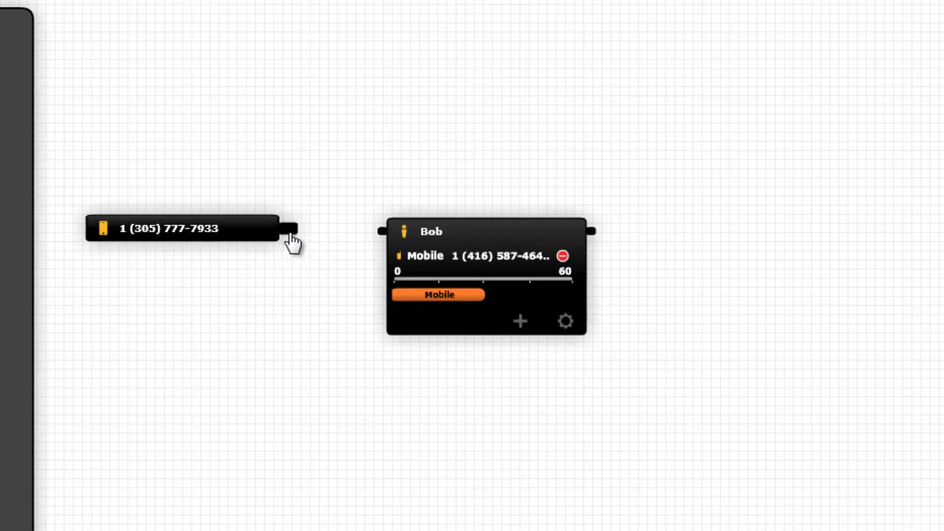
- Wire the Phone Number block into the person block, then collapse the person to its title bar
drag(290, 235, 375, 235)
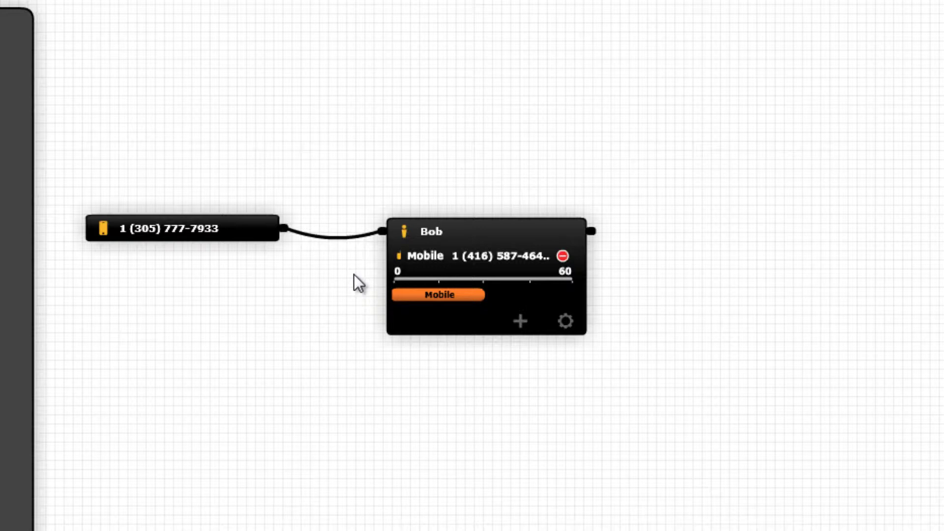
click(445, 233)
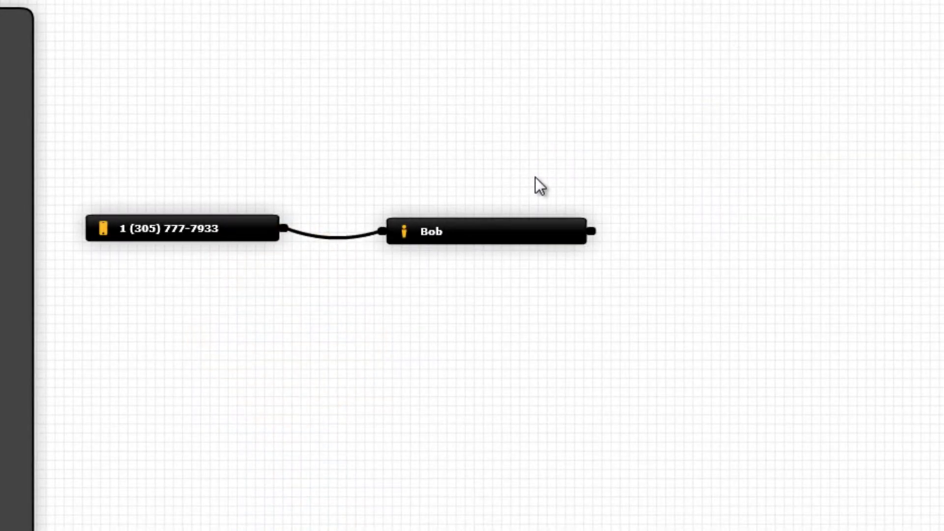
- Add a landline contact method named Office, with its number, to the person block
click(474, 231)
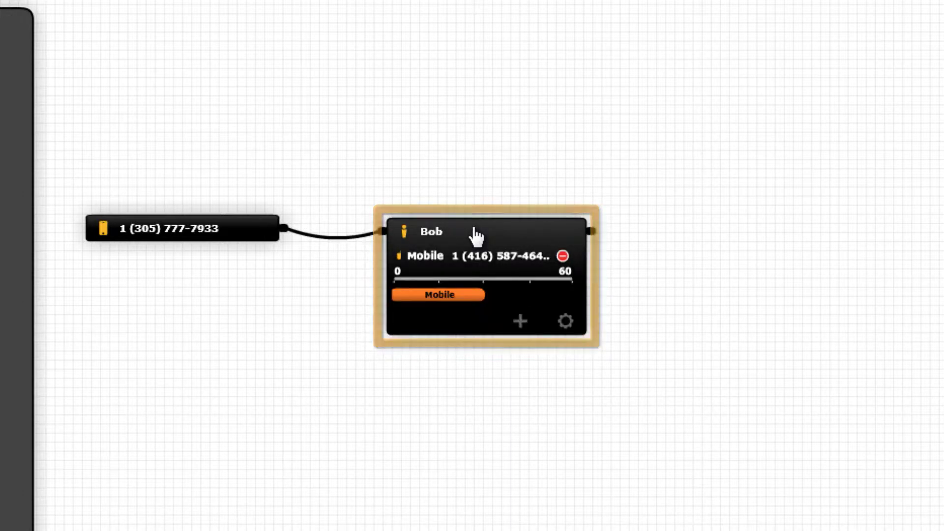
click(521, 322)
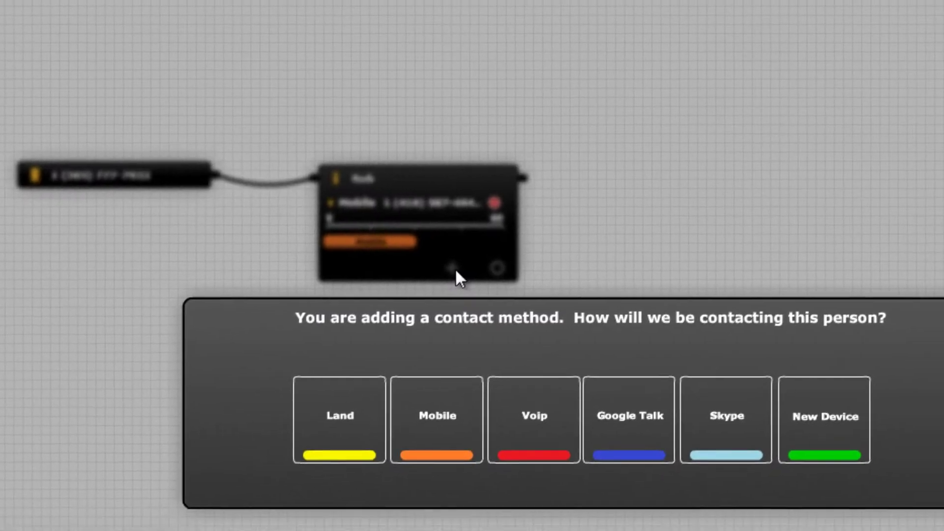
mouse_move(279, 371)
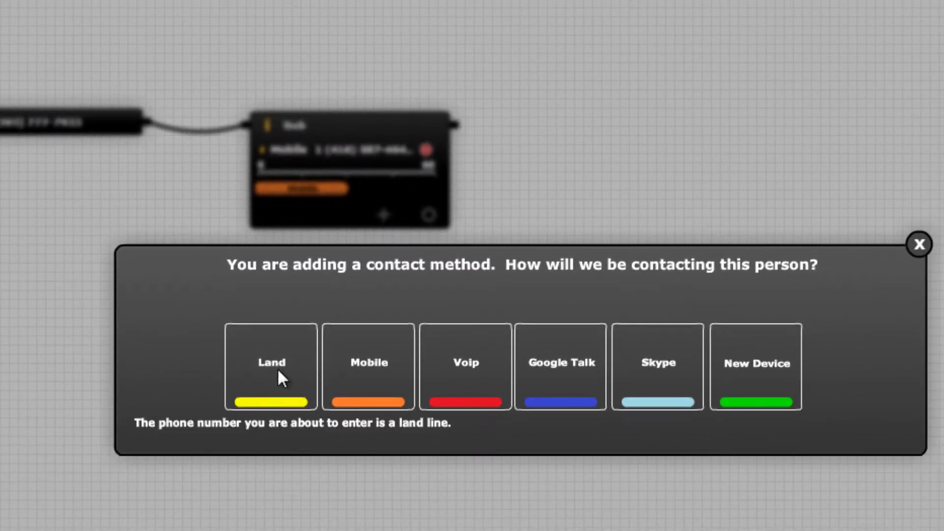
click(278, 372)
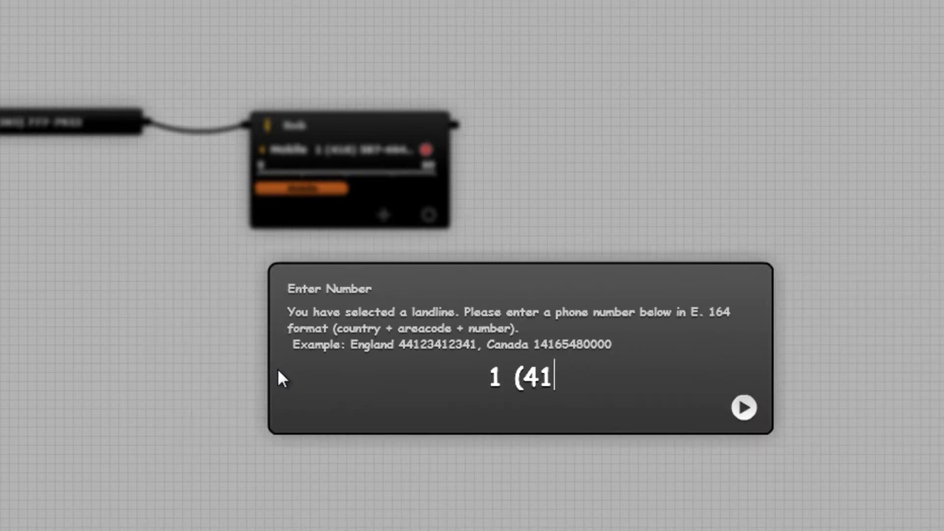
key(Return)
text(Office)
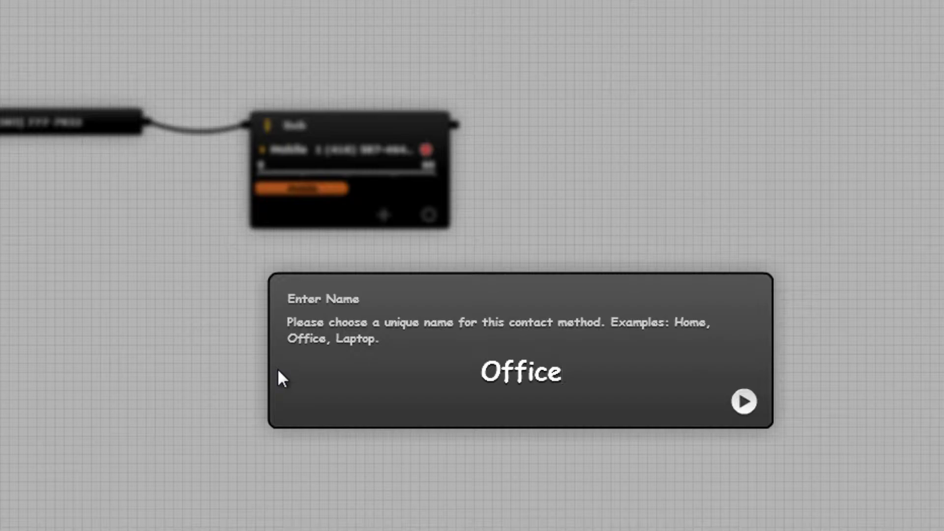
key(Return)
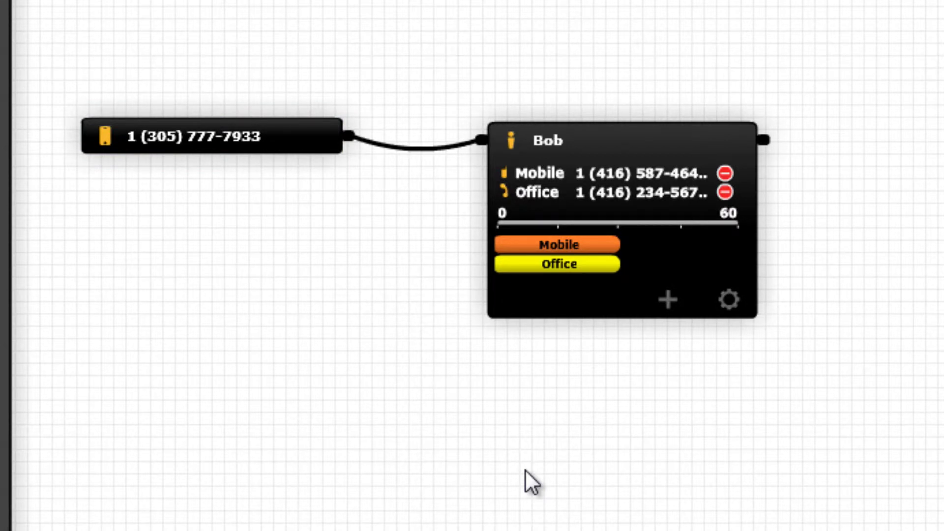
- Make Office ring from 0 to nearly 60 seconds, with Mobile ringing only near the end
drag(578, 249, 711, 248)
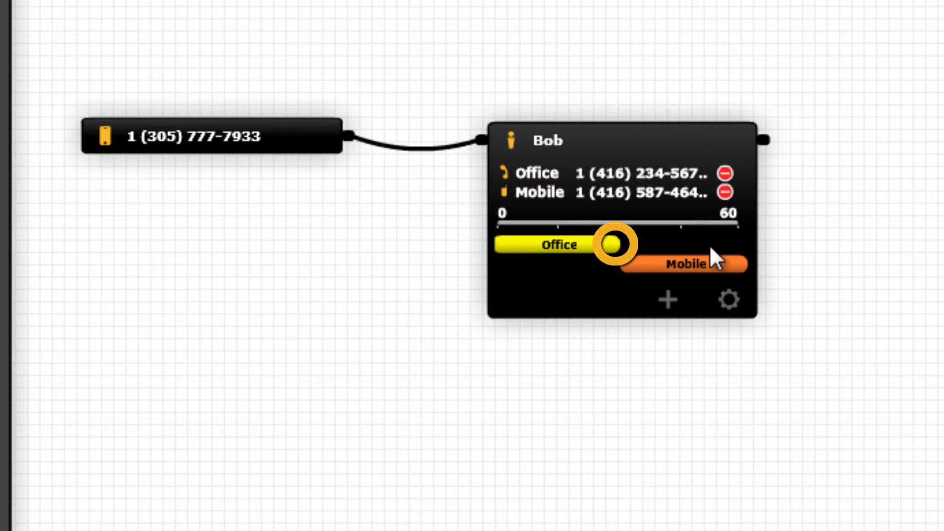
drag(620, 244, 741, 263)
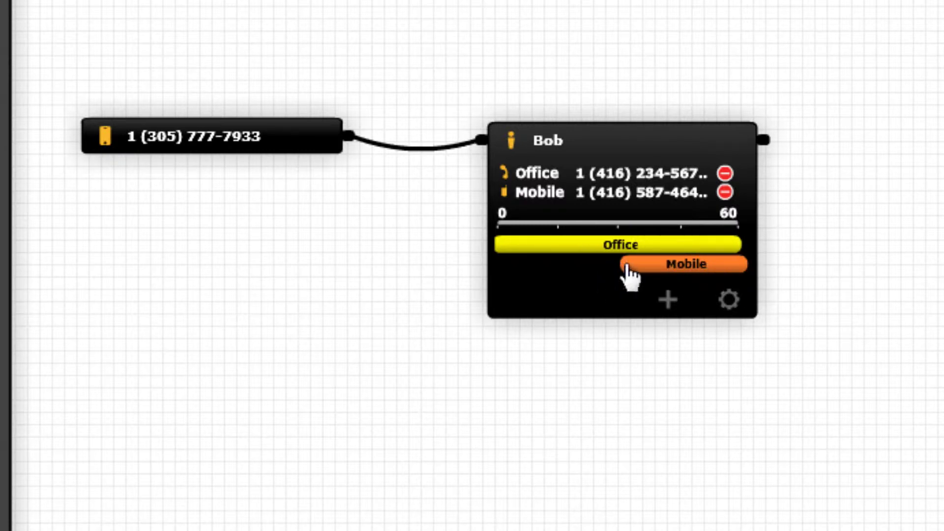
drag(624, 264, 679, 272)
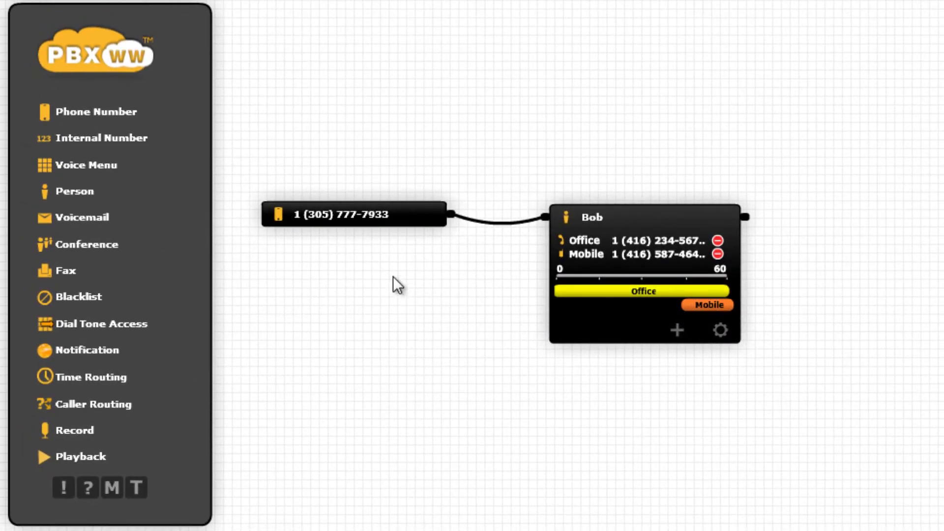
- Place a Voicemail block right of the person and enter the voicemail e-mail address
drag(129, 219, 943, 235)
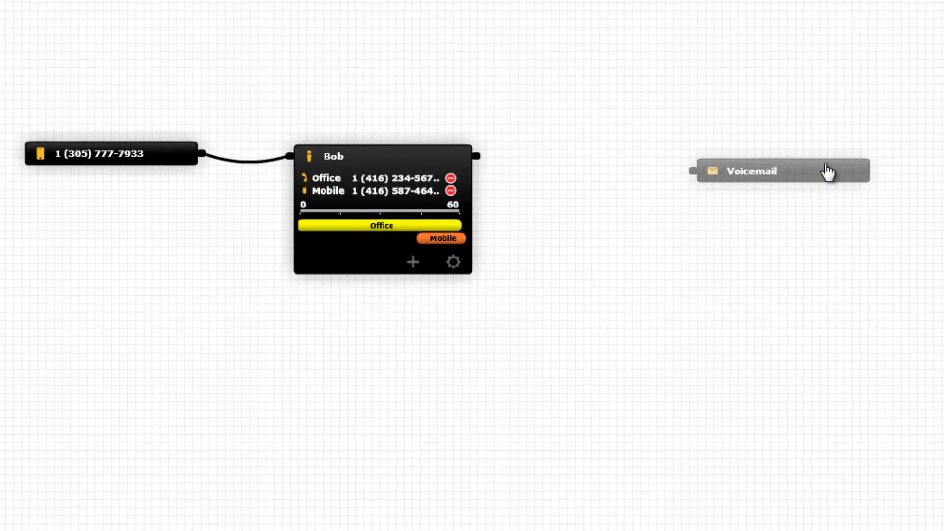
drag(827, 165, 853, 156)
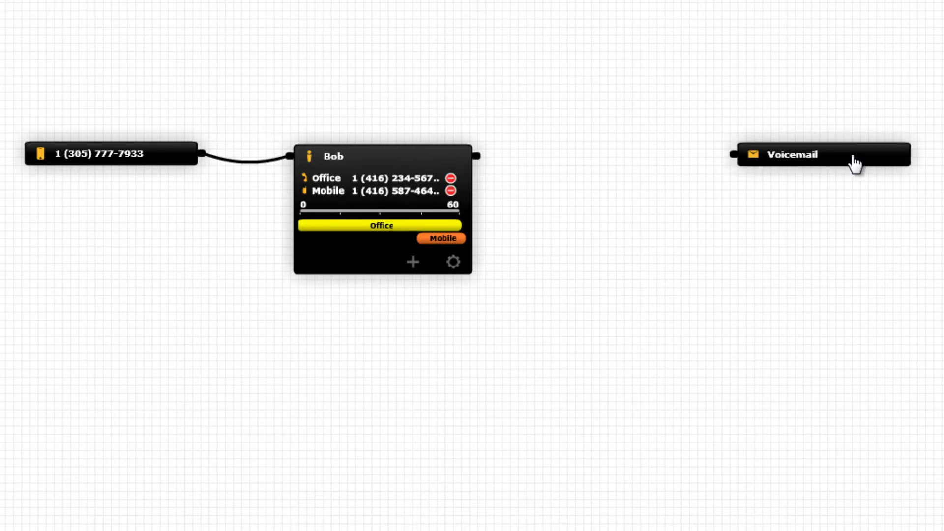
click(897, 208)
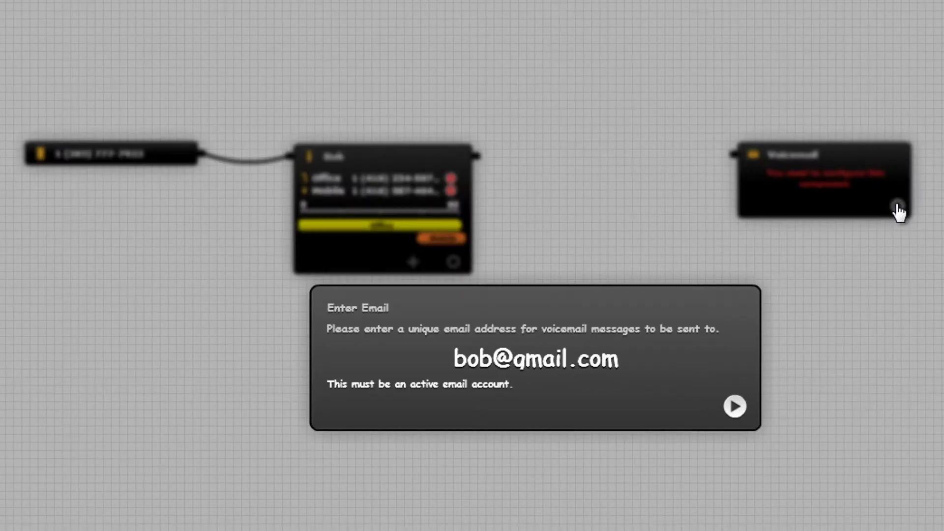
key(Return)
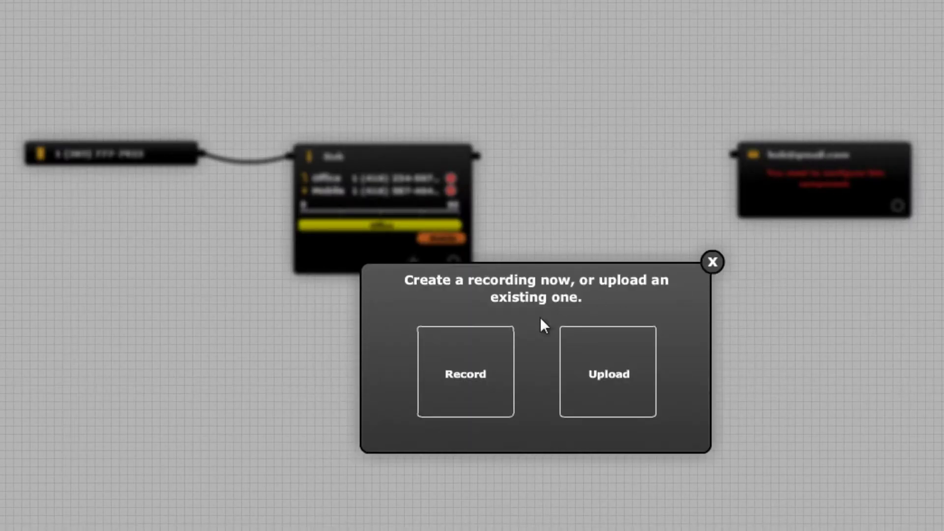
- Record an 11-second voicemail greeting and stop its playback
click(474, 353)
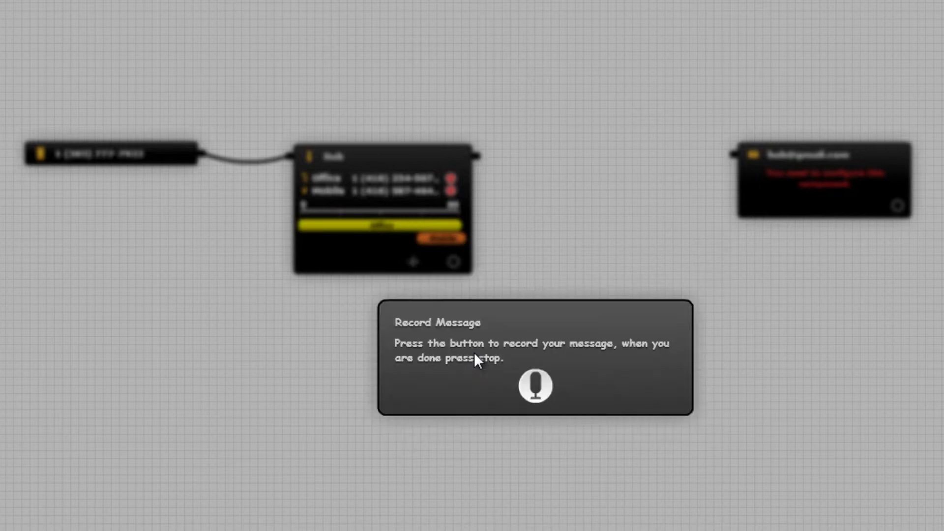
click(526, 385)
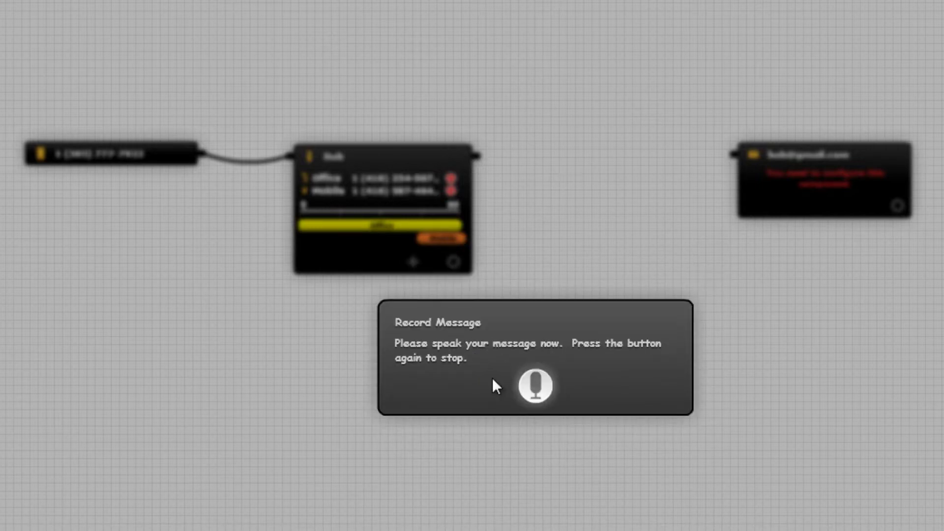
click(539, 382)
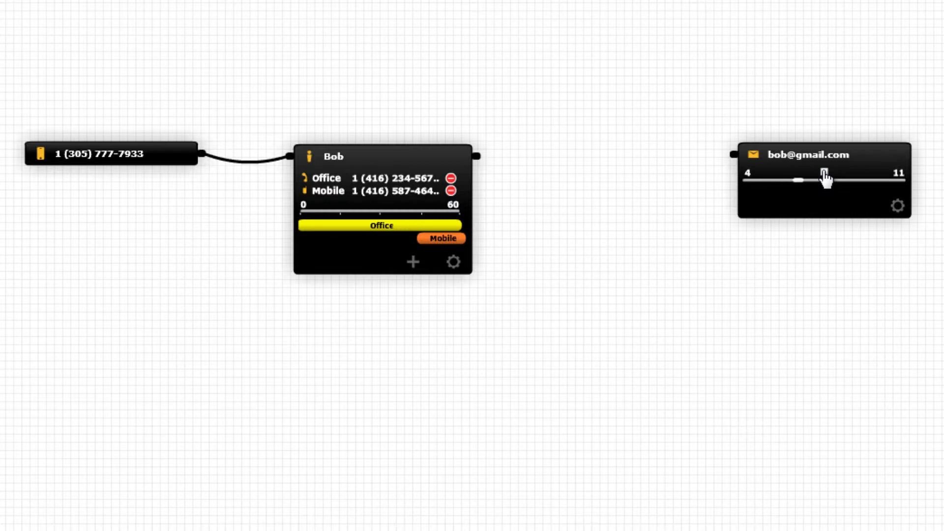
click(824, 172)
- Connect the first person to voicemail and drop a second Person block between them
drag(476, 156, 731, 156)
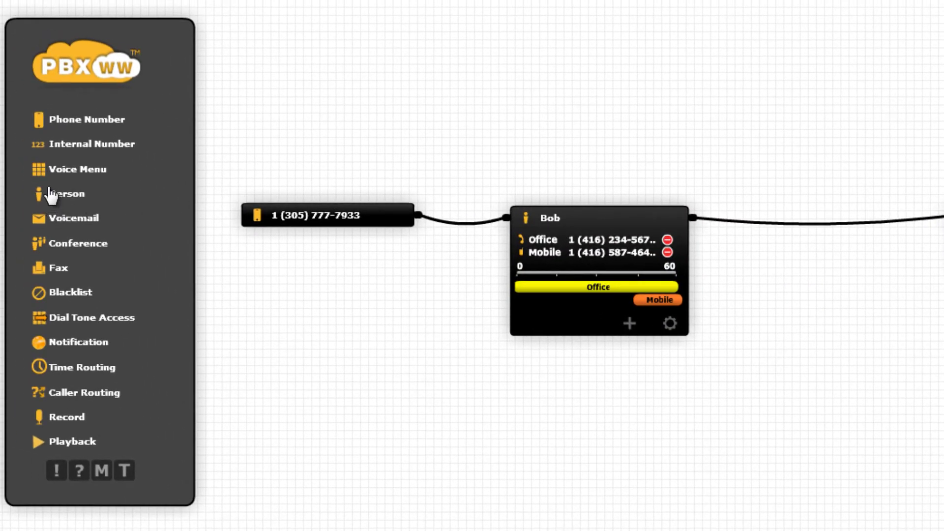
drag(52, 195, 857, 193)
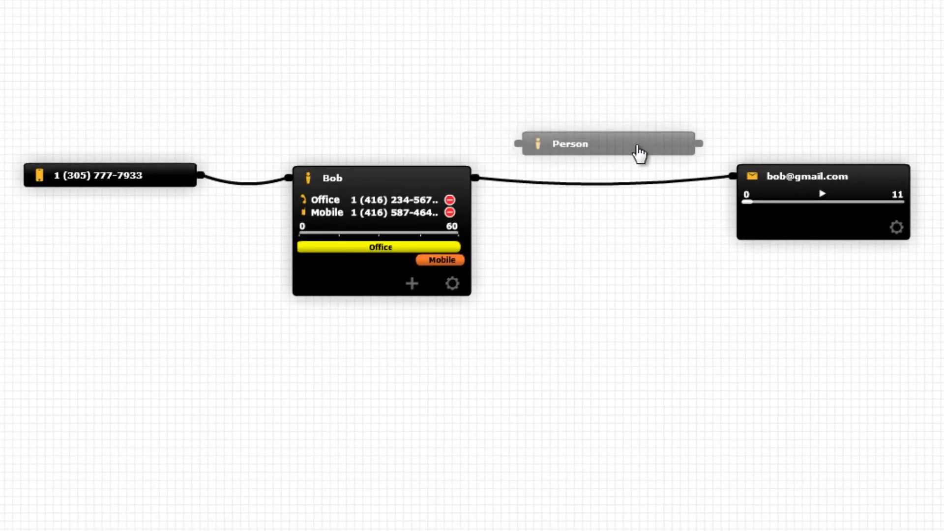
drag(639, 154, 640, 156)
- Give the second person a name and a mobile number labelled Mobile
click(682, 200)
text(S)
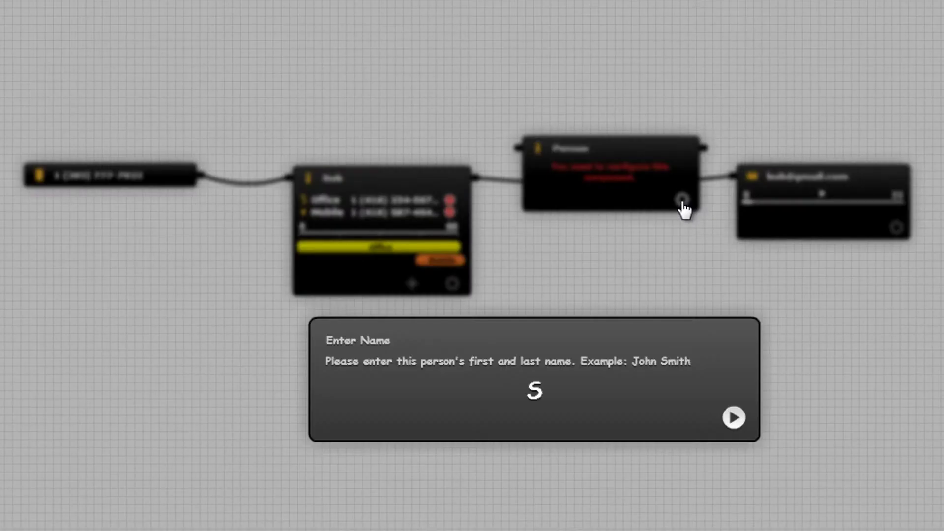
text(usie)
key(Return)
click(429, 391)
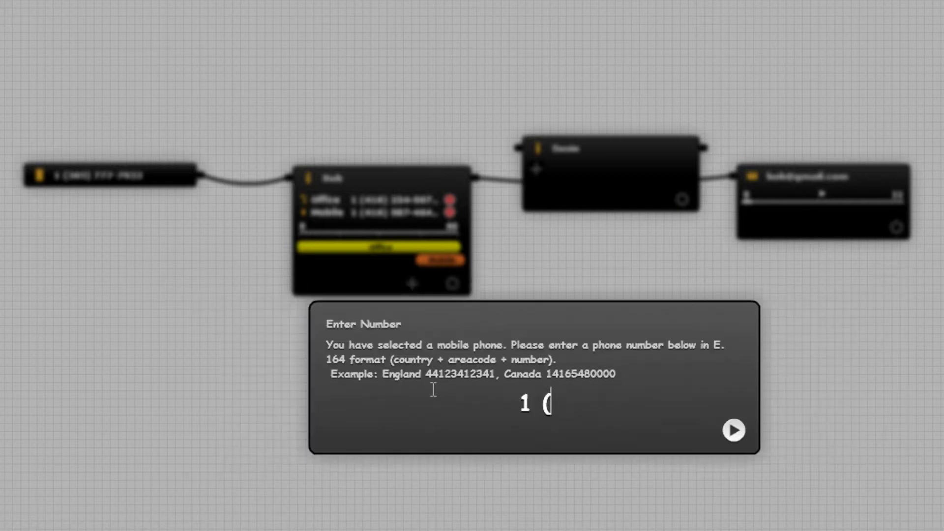
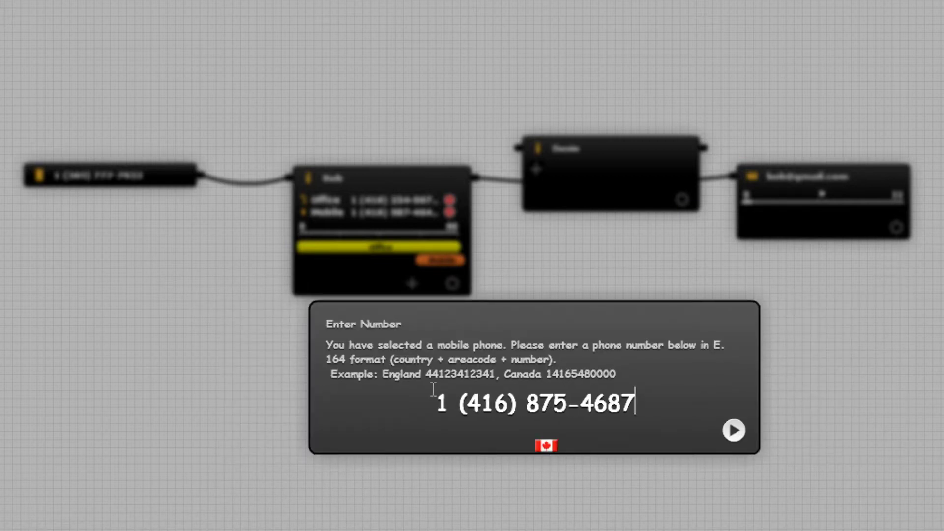
key(Return)
text(Mobile)
key(Return)
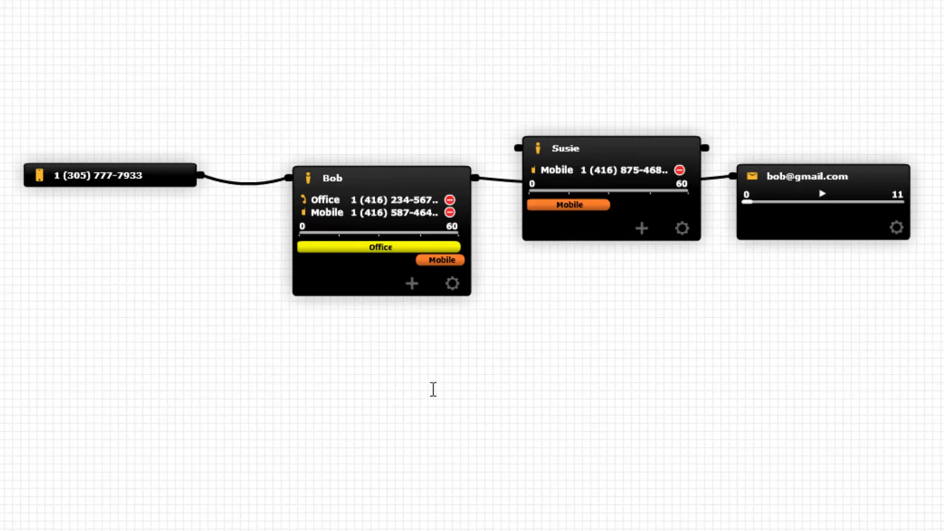
- Rewire the chain first person → second person → voicemail and lower the second person slightly
drag(708, 177, 521, 156)
drag(705, 148, 731, 182)
drag(642, 162, 645, 189)
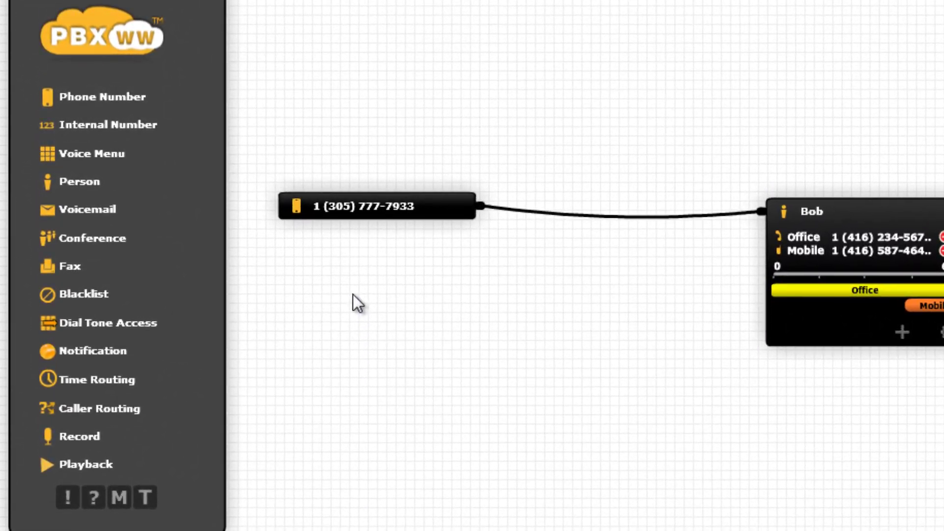
- Insert a Voice Menu block on the phone number's wire so it receives incoming calls
drag(106, 148, 658, 248)
drag(725, 215, 528, 250)
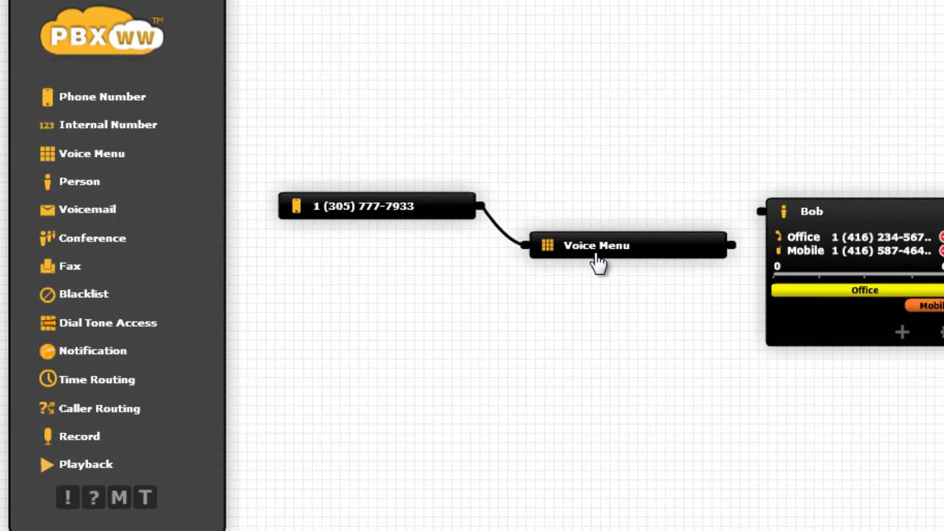
click(680, 250)
- Record an 11-second menu prompt named 'Voice Menu'
click(672, 296)
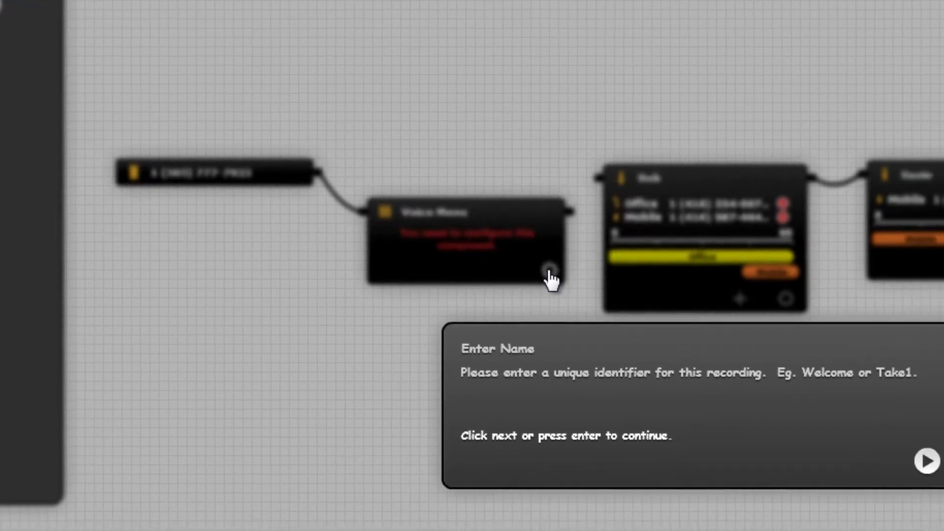
text(Voice Menu)
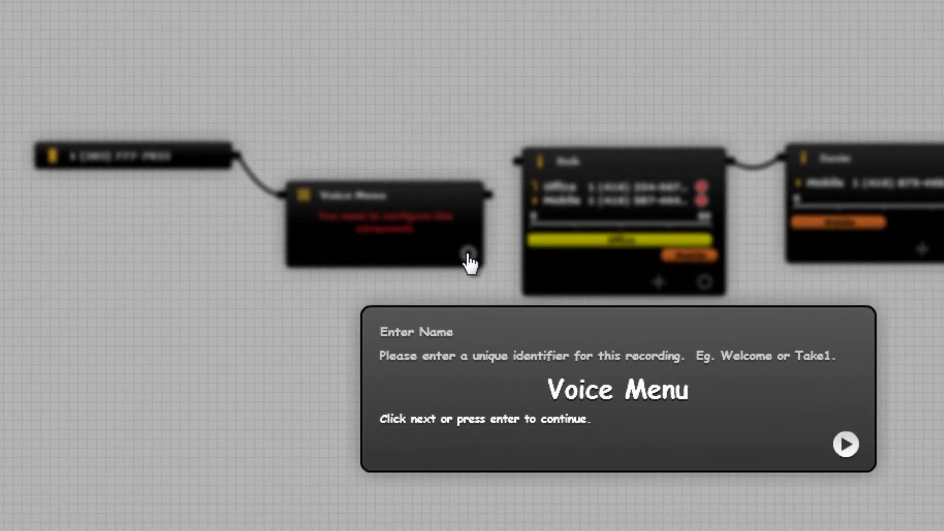
key(Return)
click(518, 385)
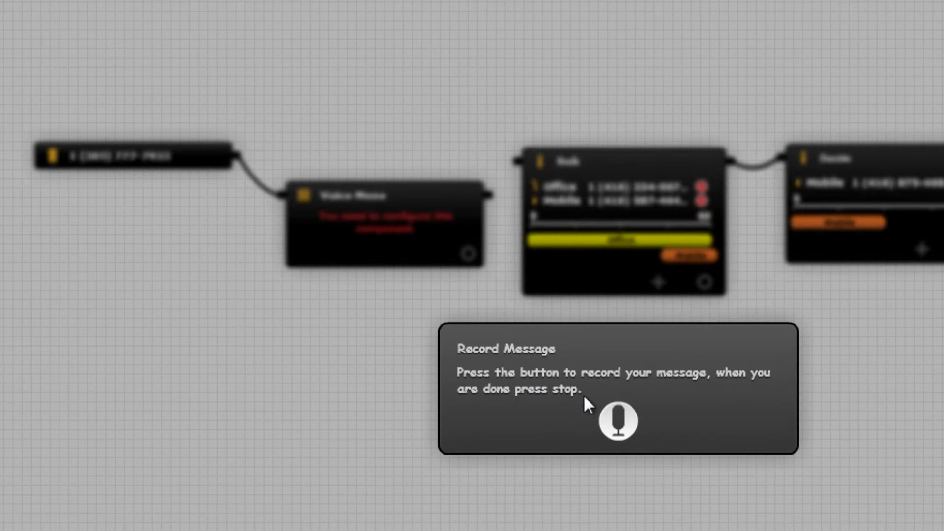
click(620, 417)
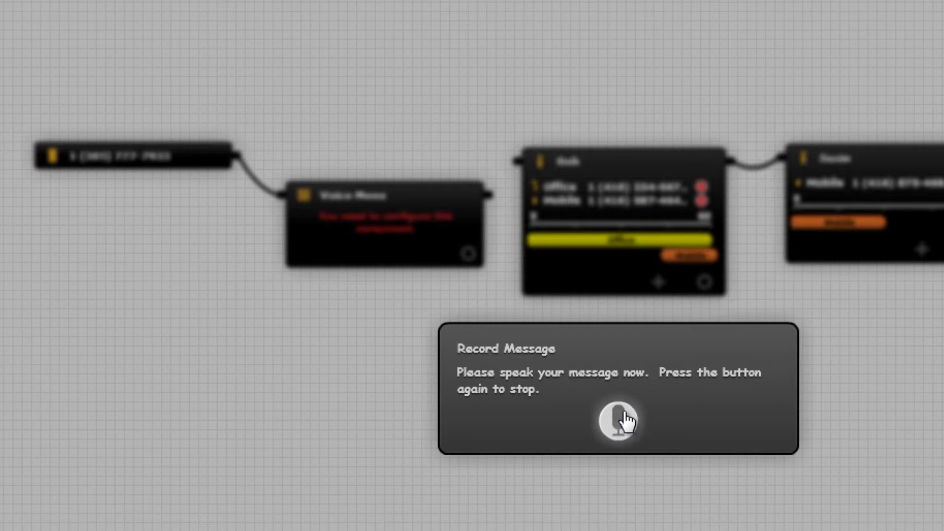
click(626, 415)
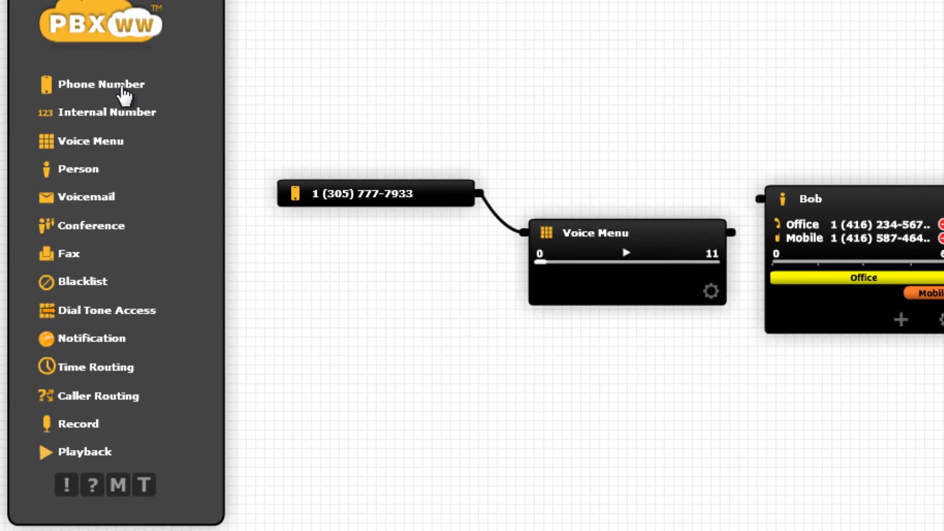
- Add a second Phone Number node, assign it an available number, and connect it to the Voice Menu
drag(122, 90, 393, 346)
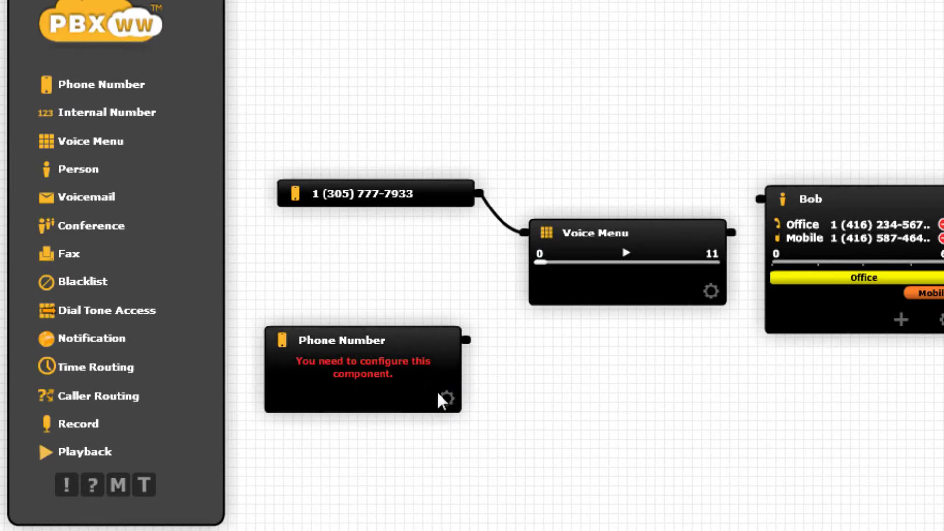
click(449, 400)
click(591, 346)
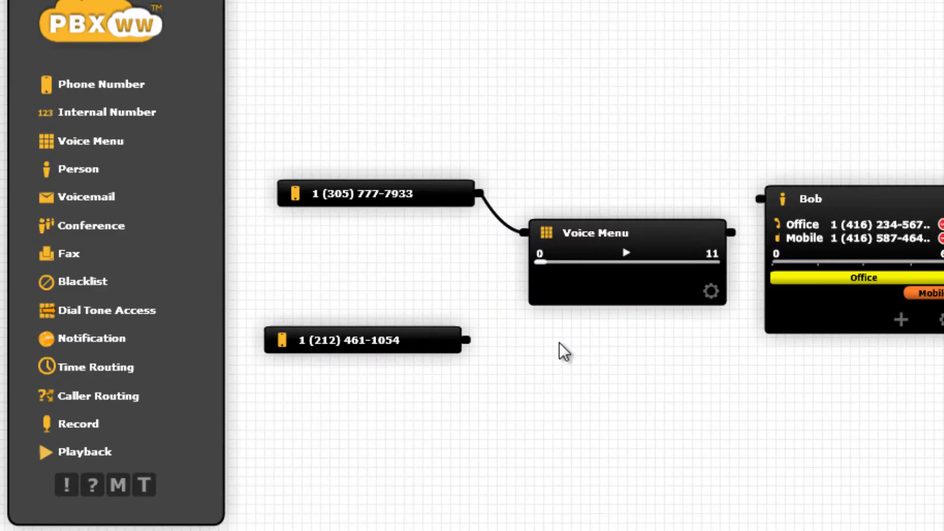
mouse_move(512, 251)
mouse_down()
mouse_move(520, 239)
mouse_move(516, 253)
mouse_up()
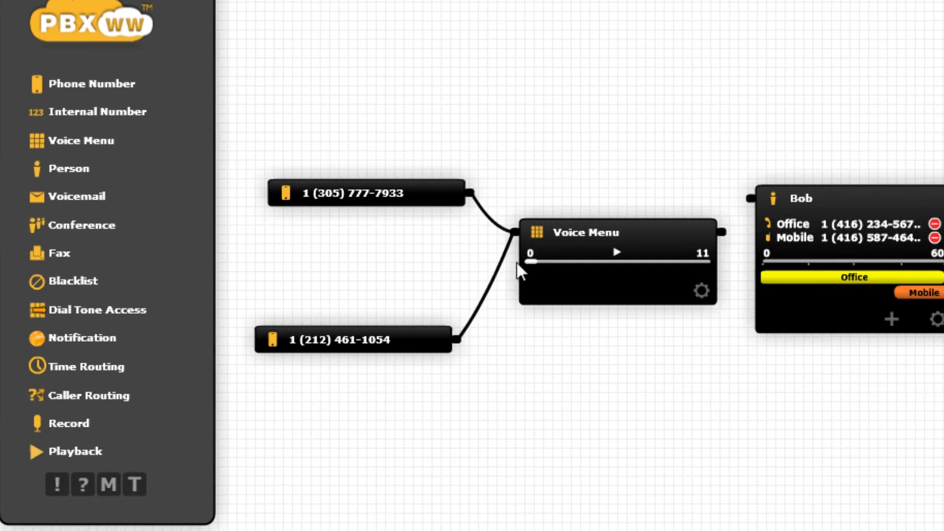
- Wire the Voice Menu options to Bob and Susie and label Bob's option 101
drag(674, 229, 703, 196)
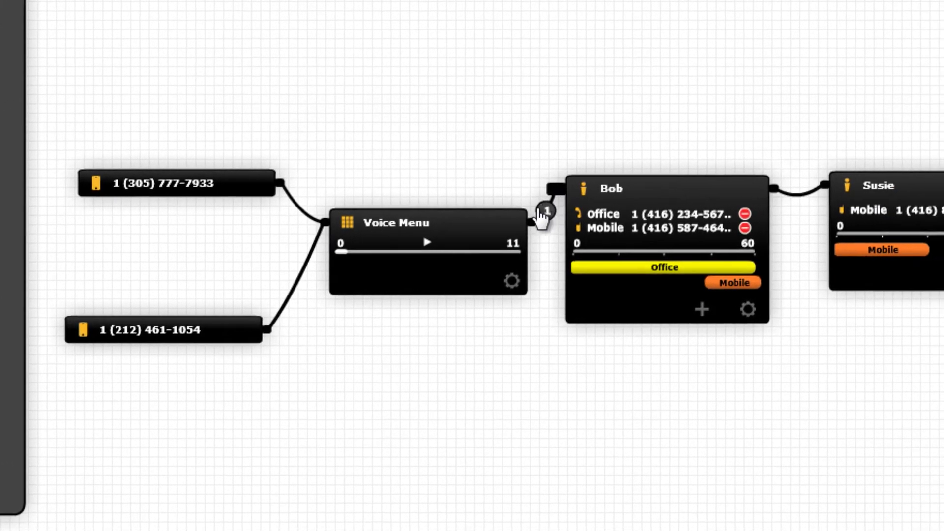
drag(486, 228, 780, 509)
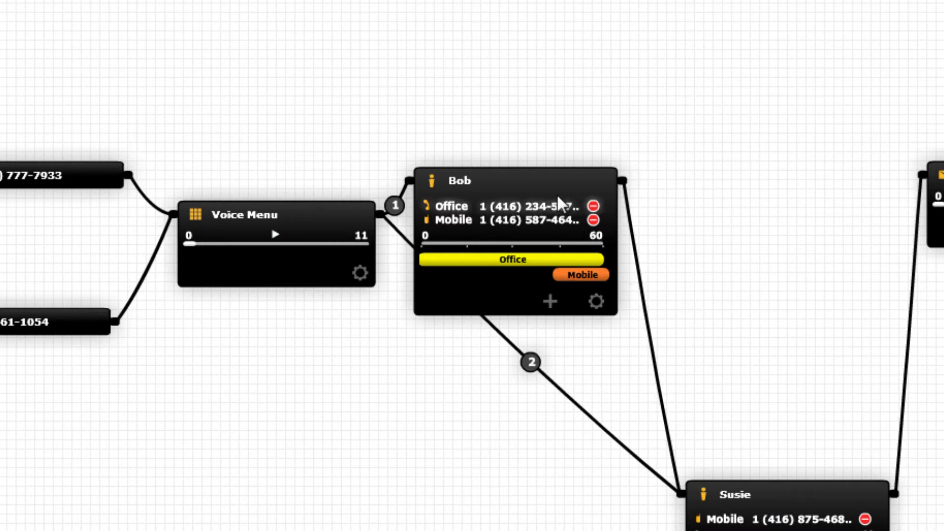
drag(569, 173, 594, 128)
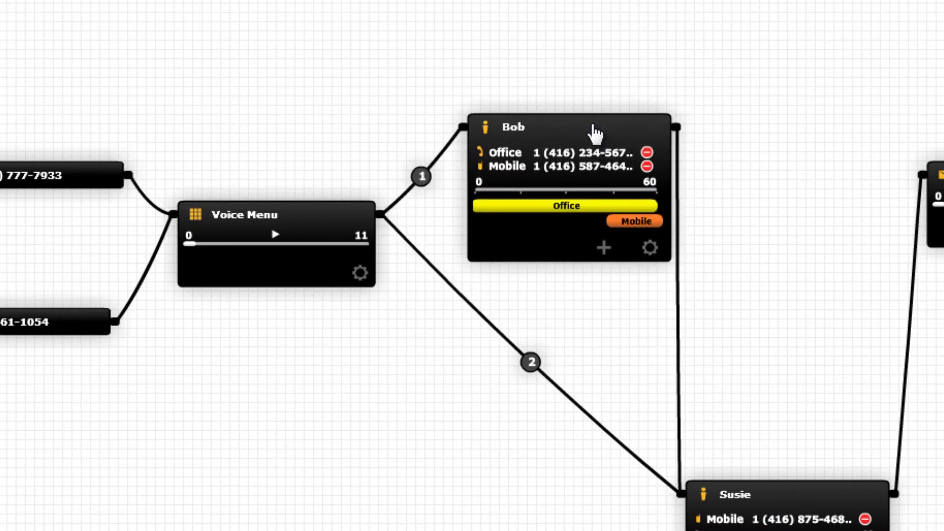
click(432, 189)
text(101)
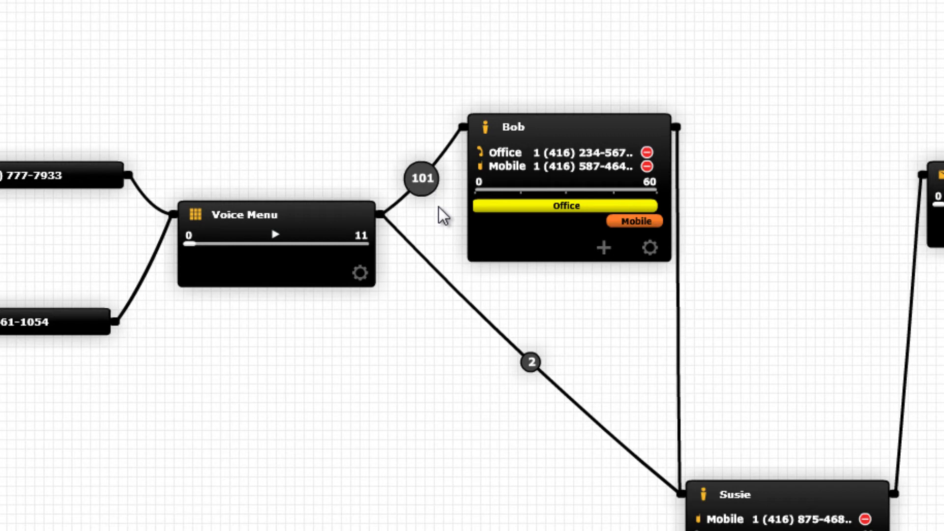
mouse_move(529, 364)
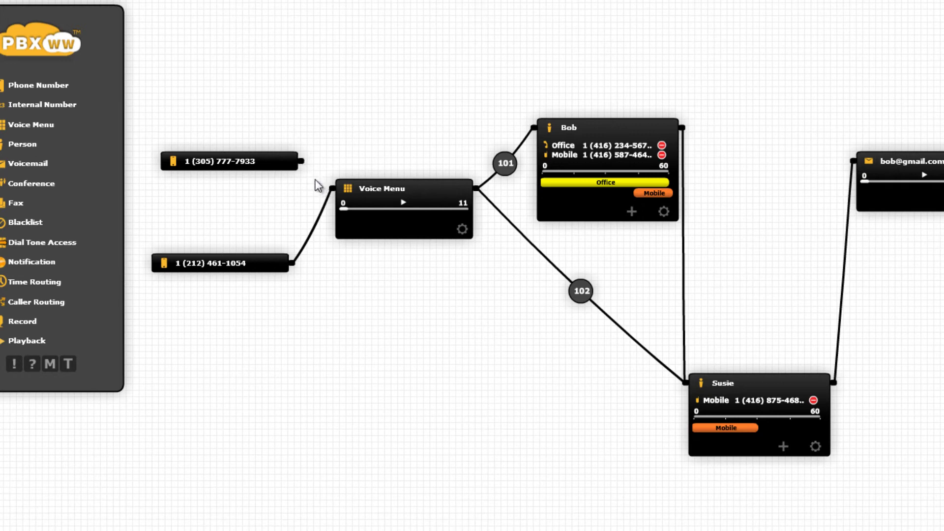
drag(305, 163, 531, 129)
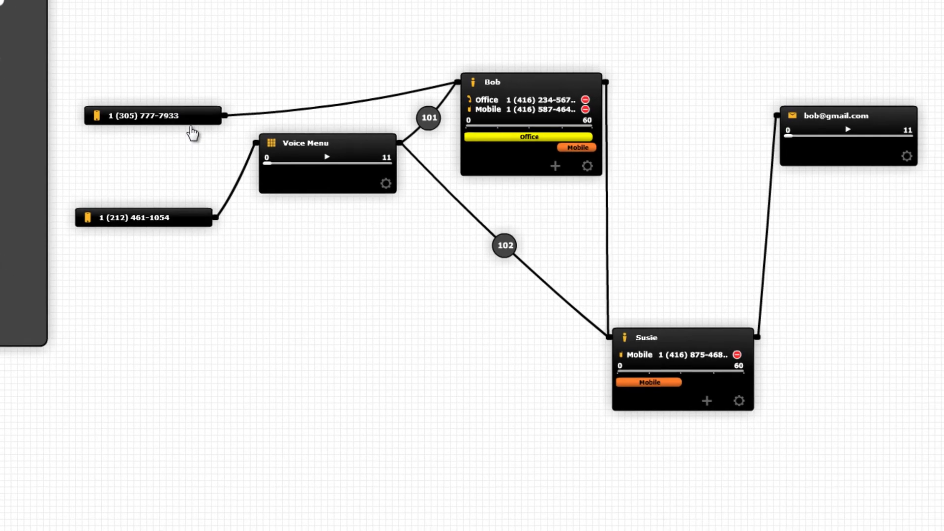
drag(192, 133, 943, 530)
mouse_move(484, 221)
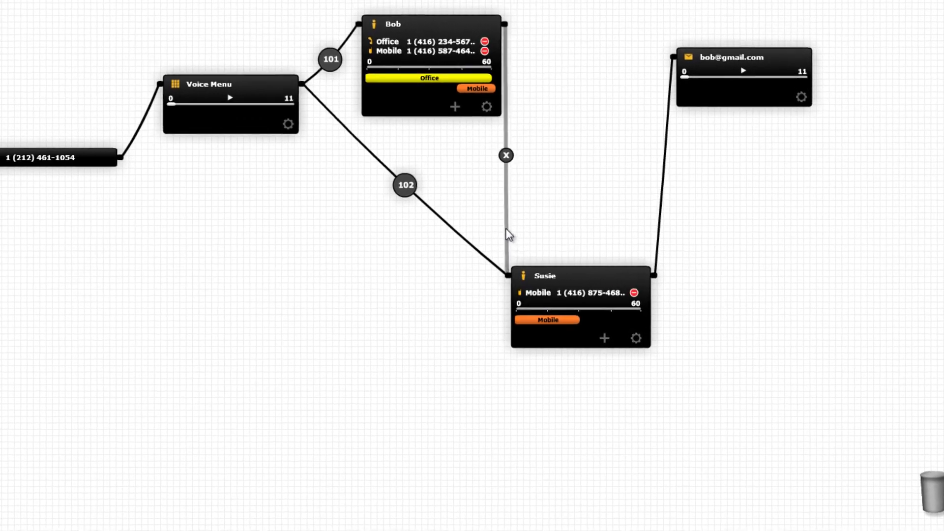
drag(521, 241, 684, 65)
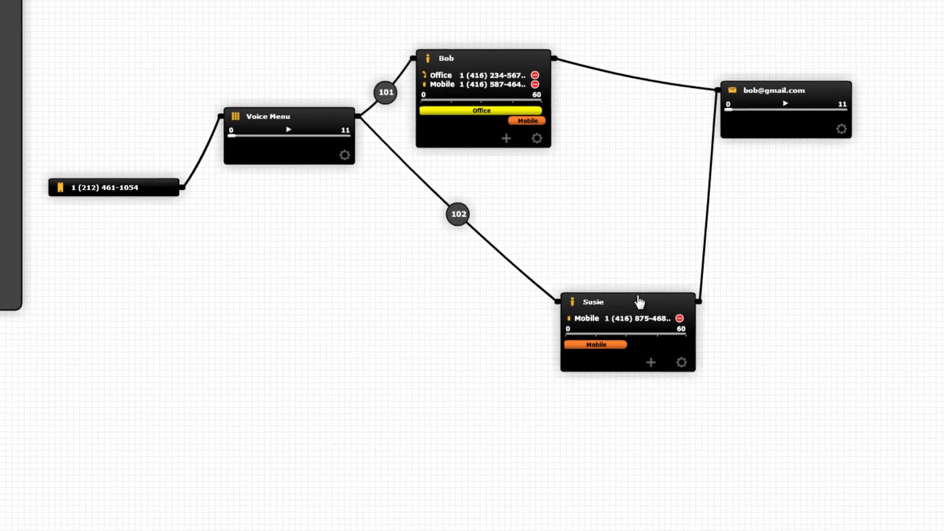